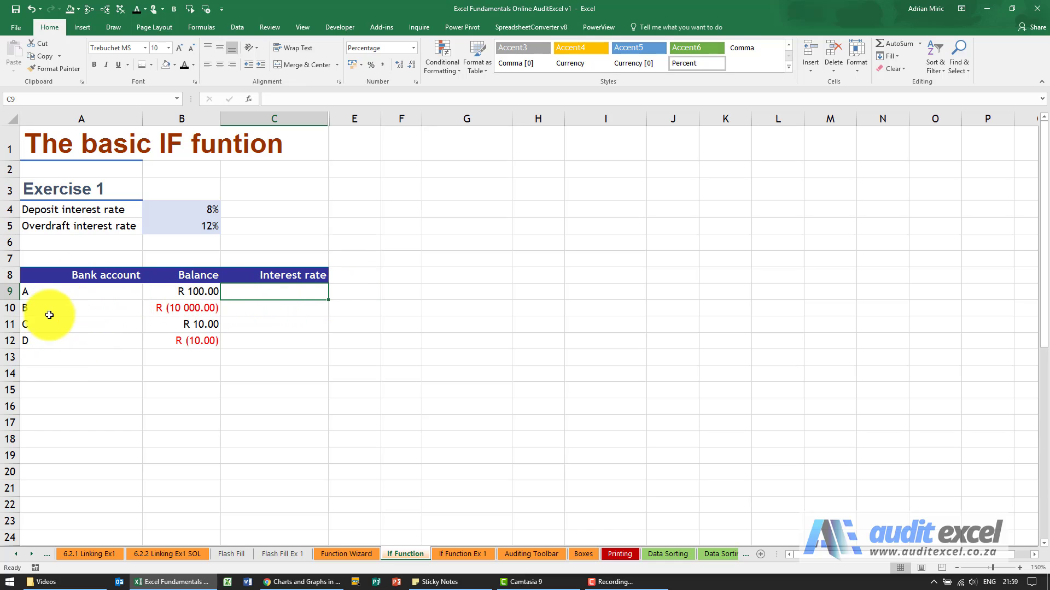
Compare account A and B balances and the 8% deposit rate, then select C9.
{"action": "left_click", "coordinate": [168, 295]}
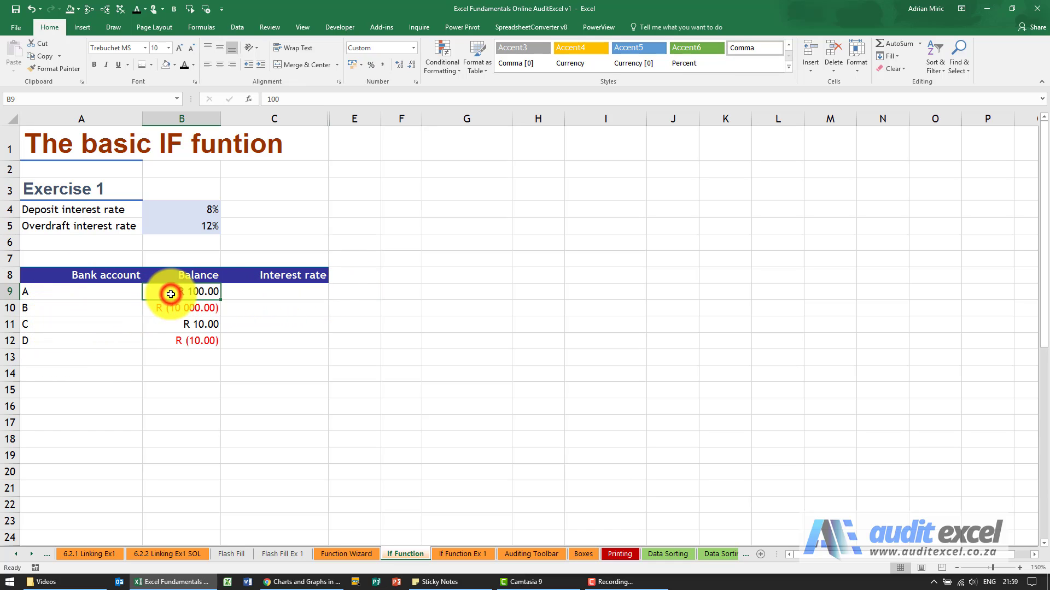
{"action": "left_click", "coordinate": [181, 306]}
{"action": "left_click", "coordinate": [179, 293]}
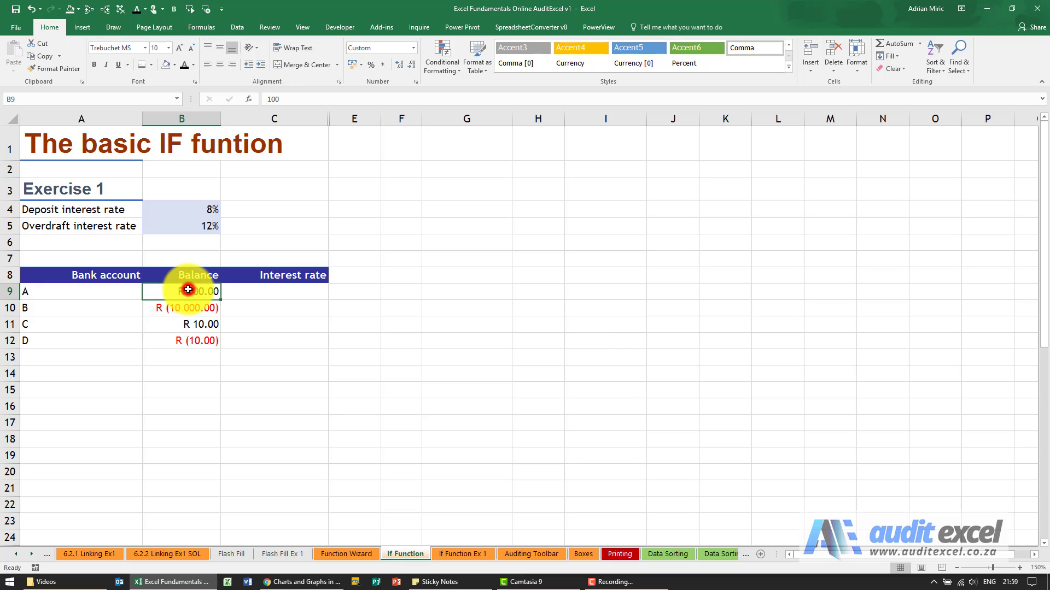
{"action": "left_click", "coordinate": [181, 305]}
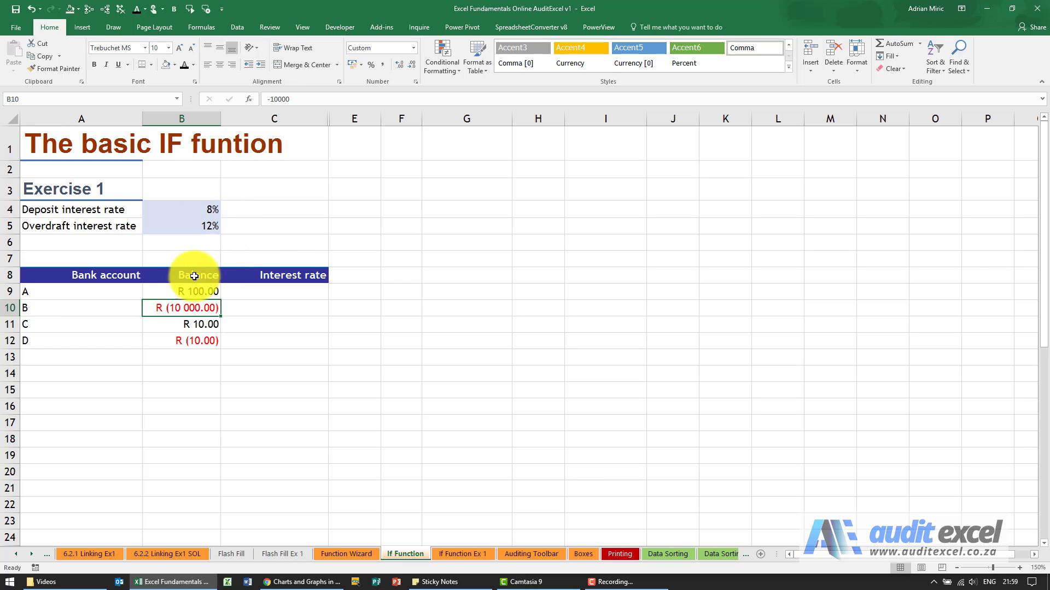
{"action": "left_click", "coordinate": [191, 307]}
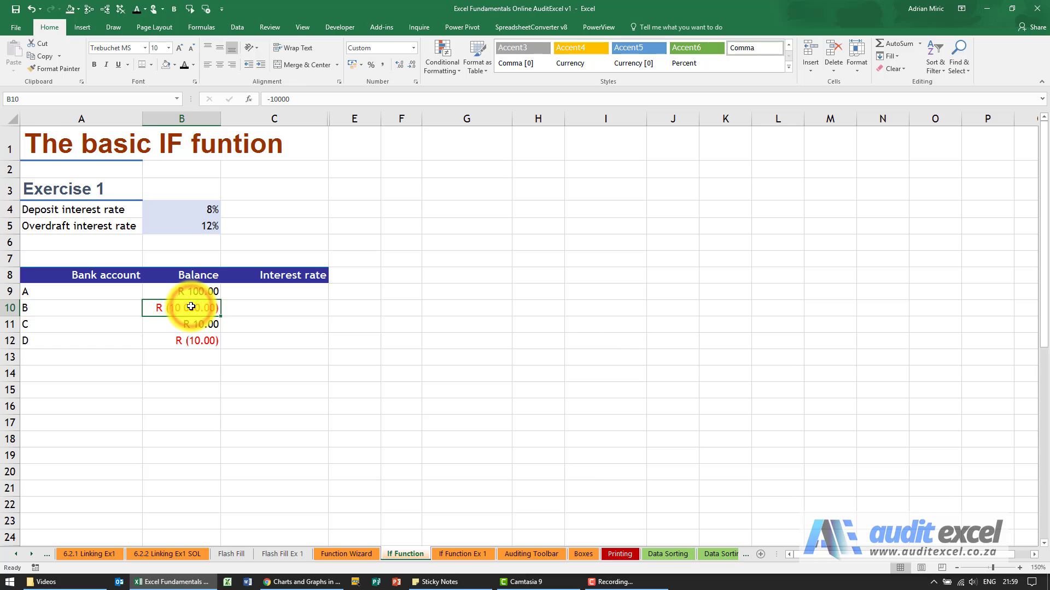
{"action": "left_click", "coordinate": [274, 292]}
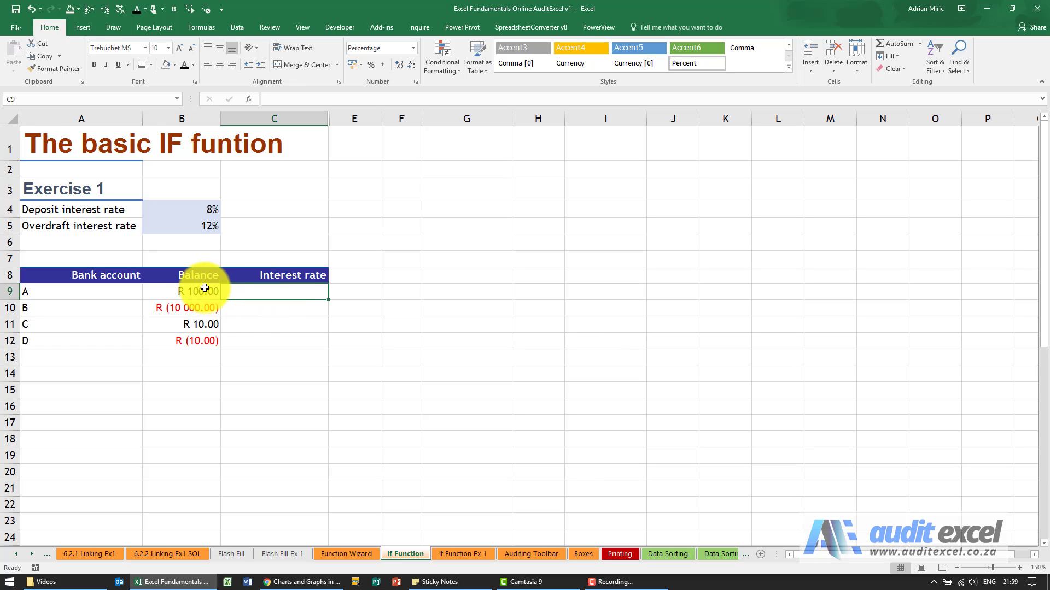
{"action": "left_click", "coordinate": [203, 207]}
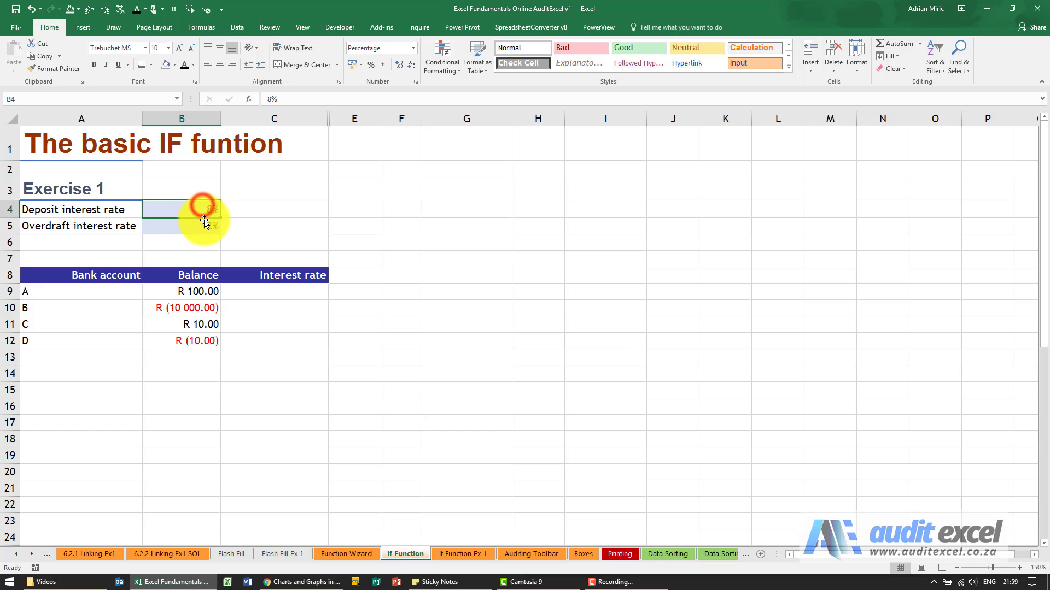
{"action": "left_click", "coordinate": [252, 306]}
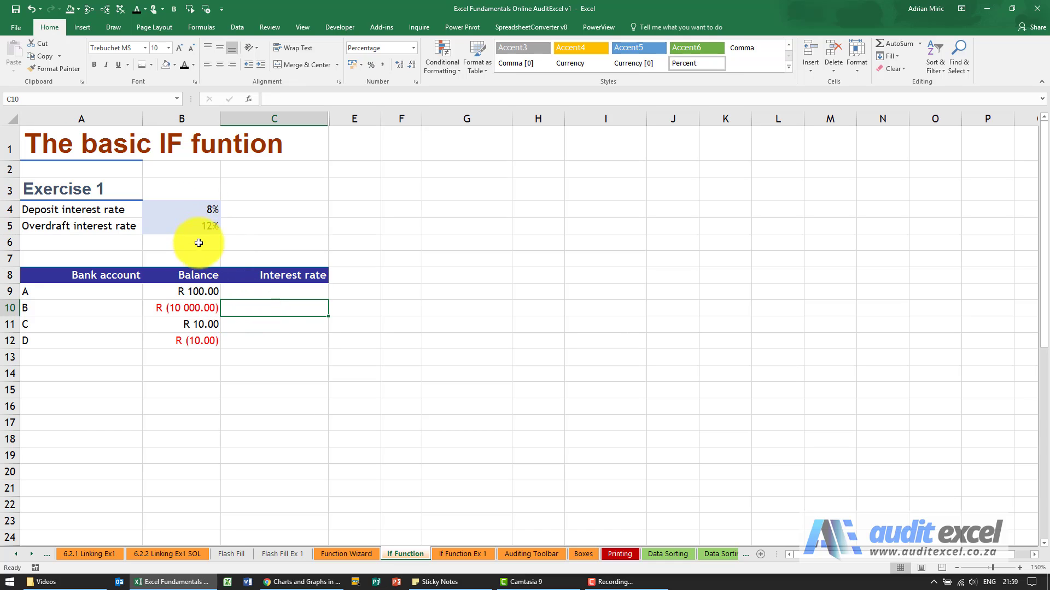
{"action": "left_click", "coordinate": [244, 292]}
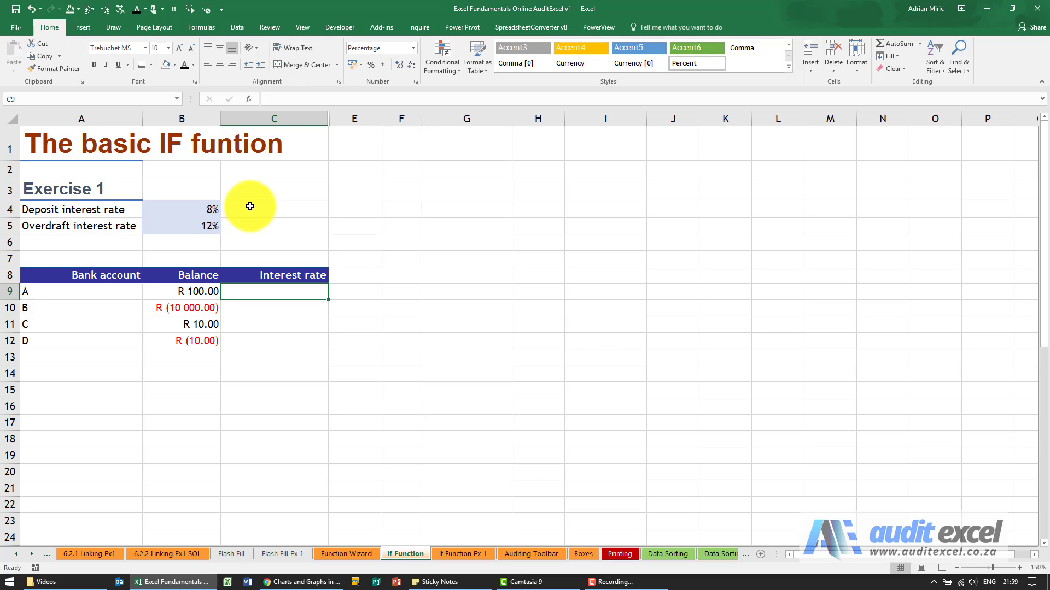
Insert the IF function into C9, choosing it from the All category.
{"action": "left_click", "coordinate": [249, 100]}
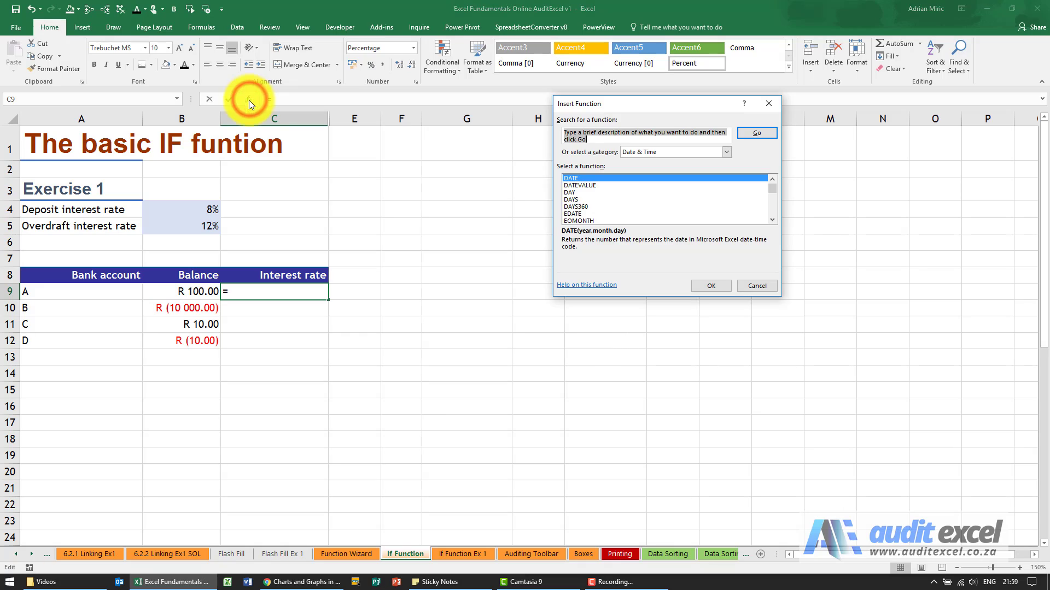
{"action": "left_click", "coordinate": [641, 153]}
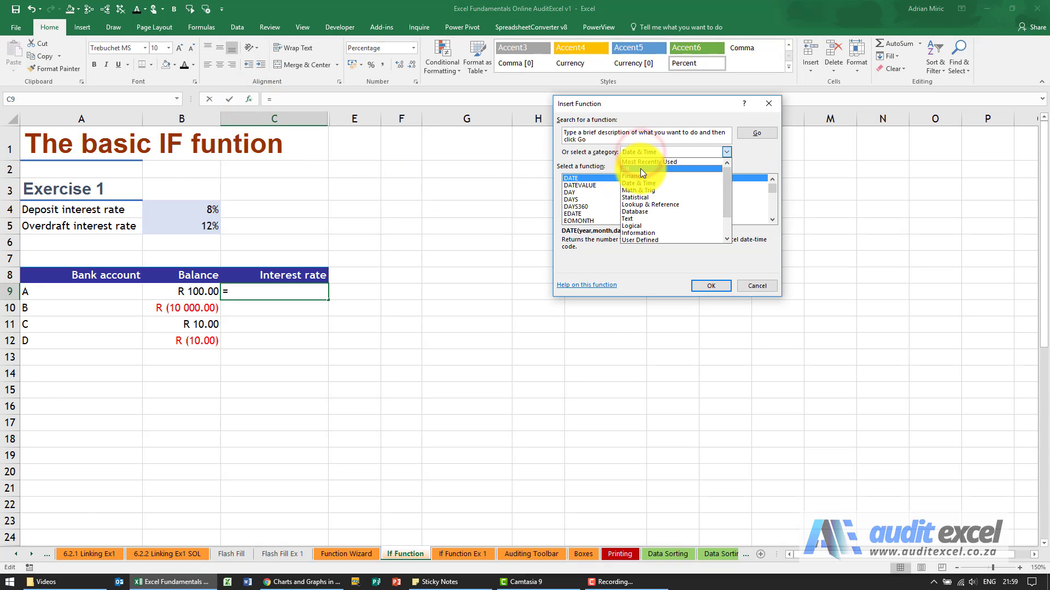
{"action": "left_click", "coordinate": [641, 169]}
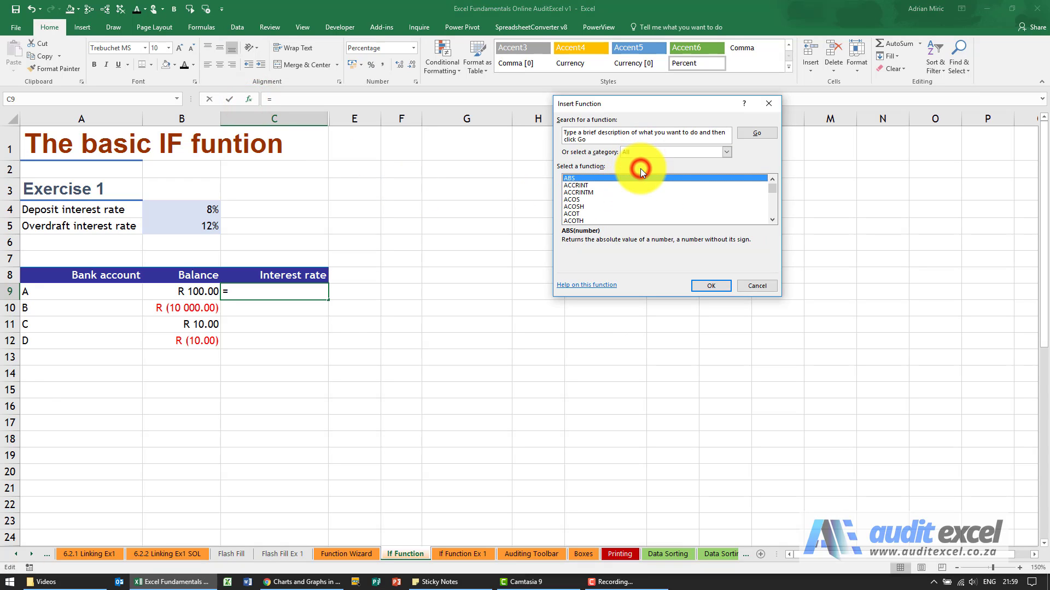
{"action": "left_click", "coordinate": [612, 192]}
{"action": "key", "text": "i"}
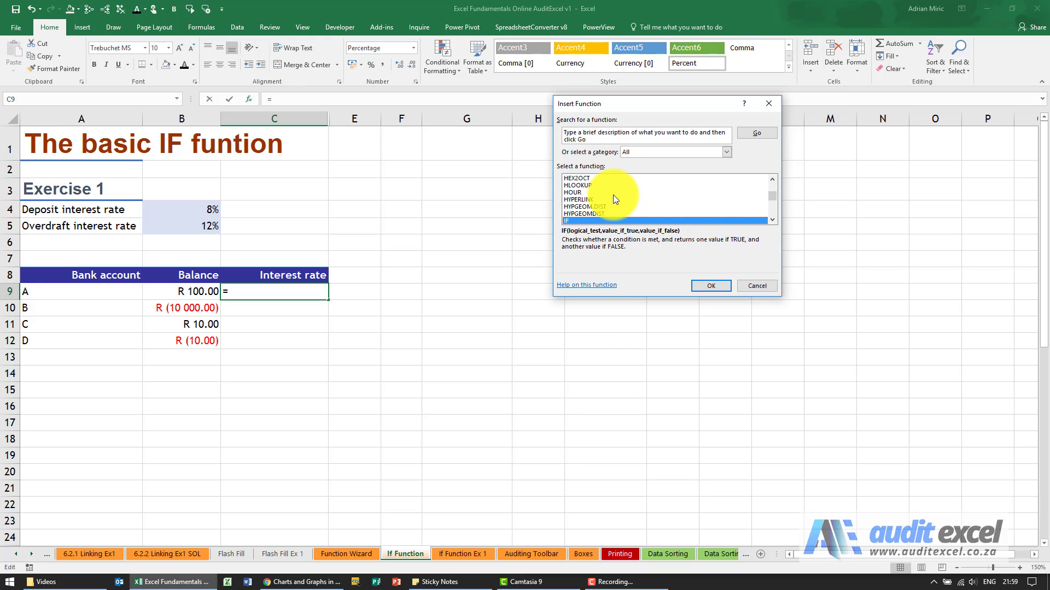
{"action": "left_click", "coordinate": [771, 219]}
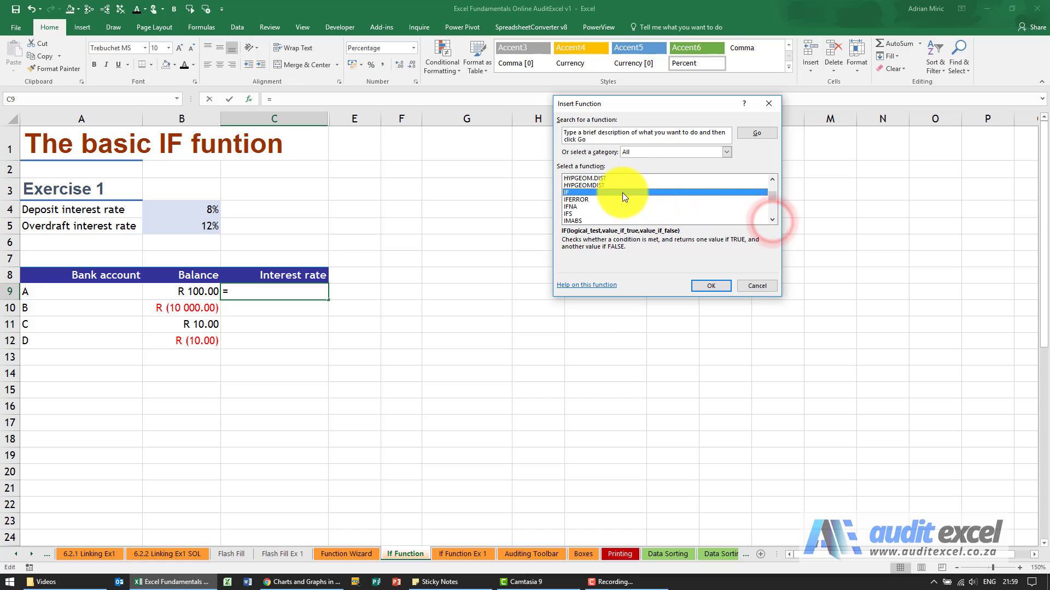
{"action": "left_click", "coordinate": [705, 286]}
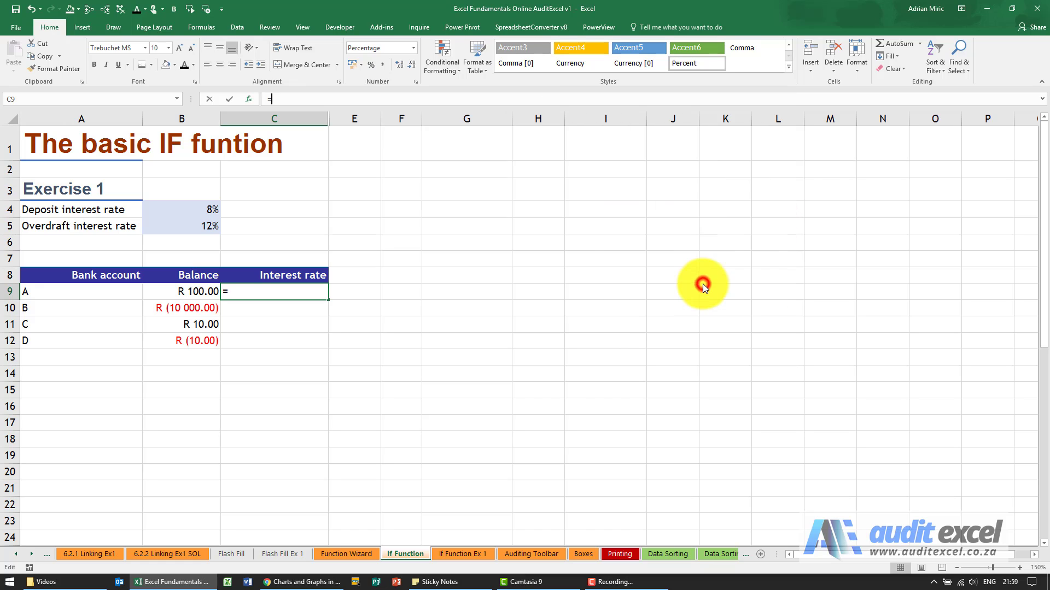
Move the arguments dialog aside and enter B9>0 as the logical test.
{"action": "left_click_drag", "start_coordinate": [654, 126], "coordinate": [490, 152]}
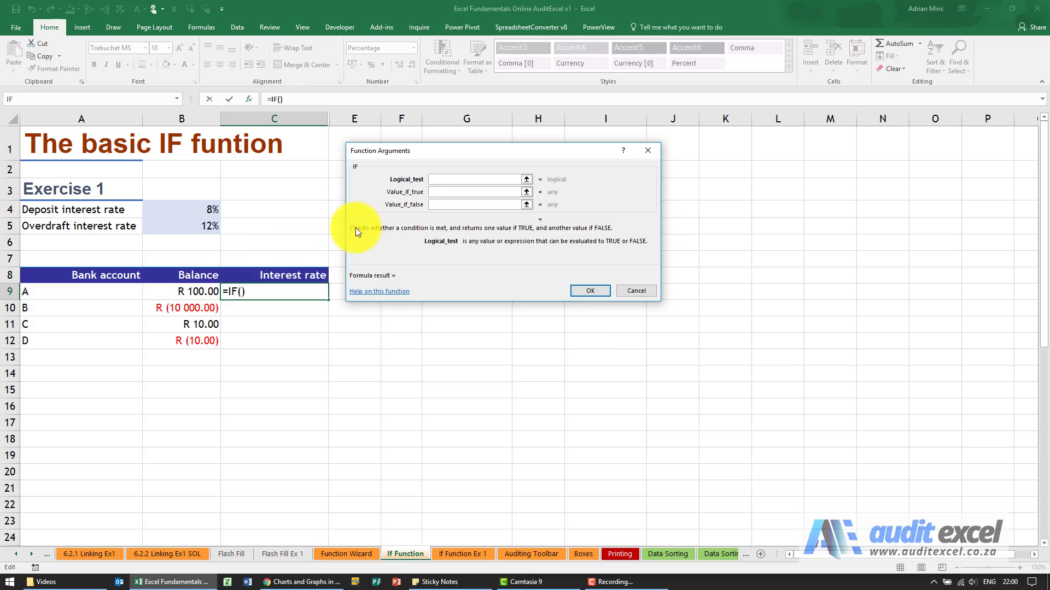
{"action": "left_click", "coordinate": [190, 291]}
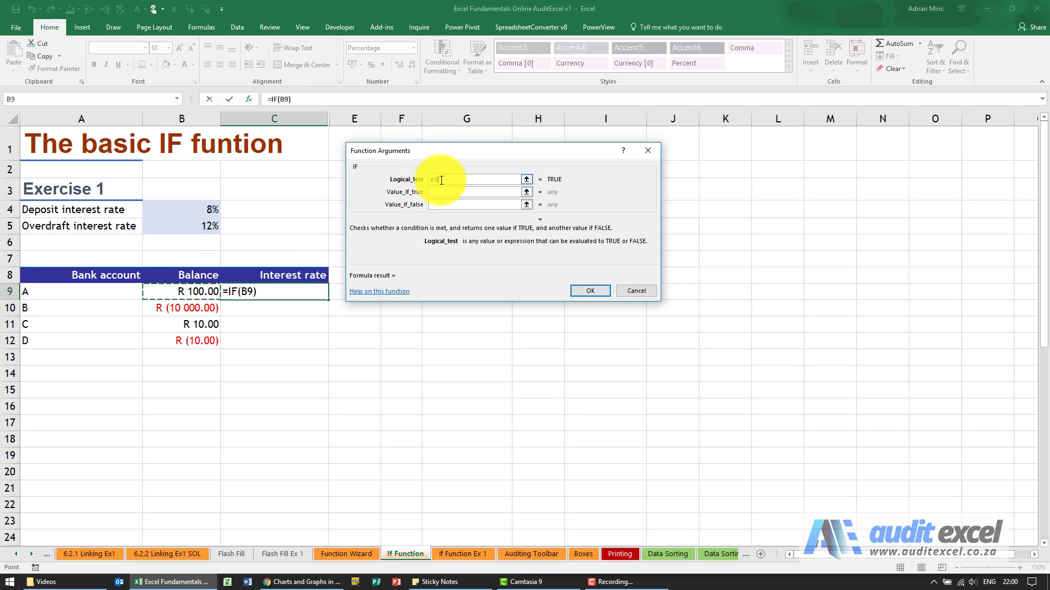
{"action": "type", "text": ">0"}
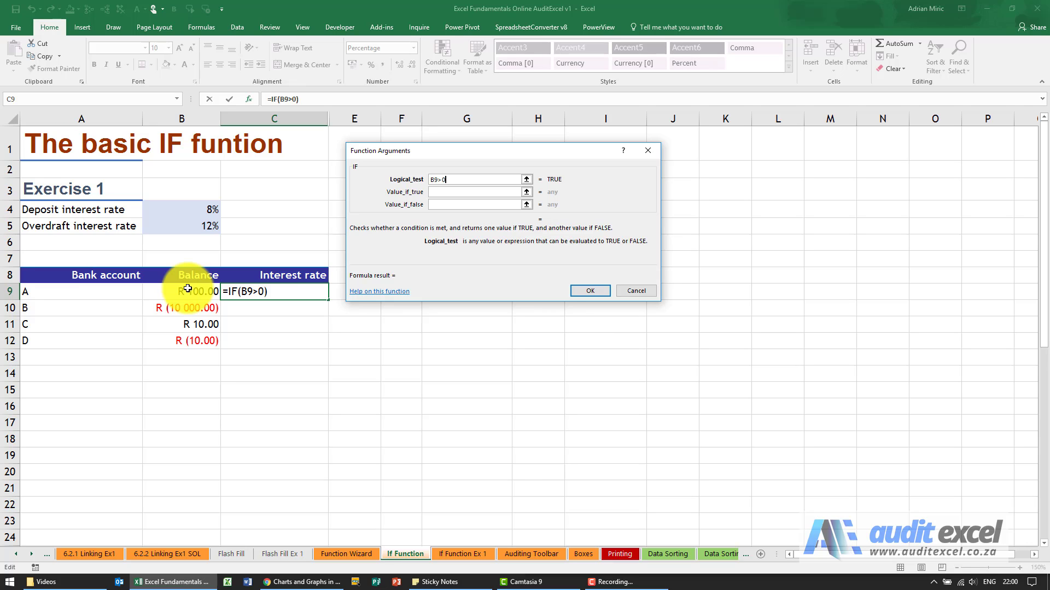
{"action": "left_click", "coordinate": [446, 181]}
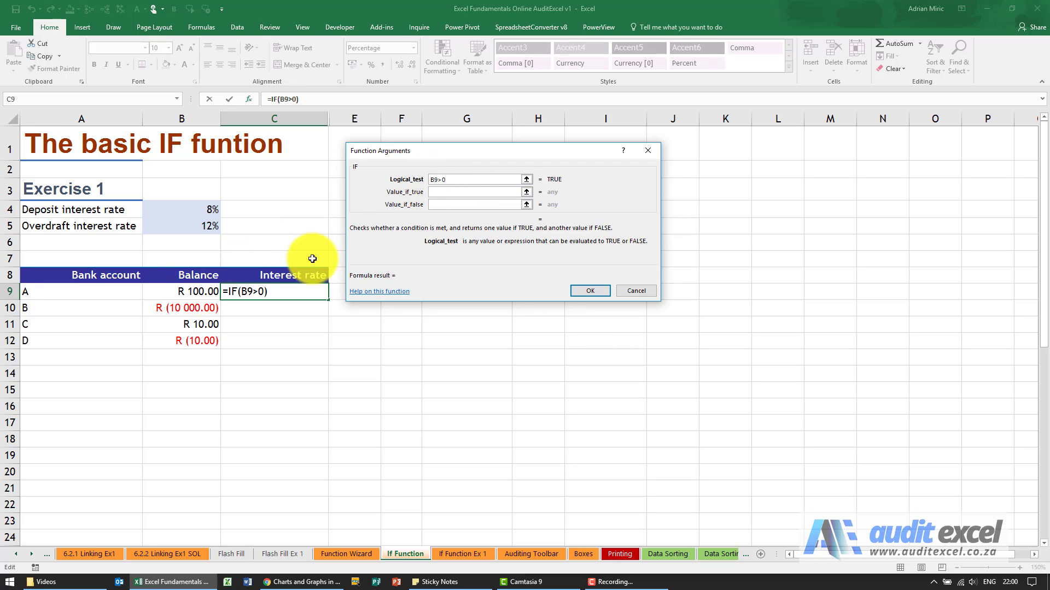
{"action": "left_click", "coordinate": [445, 192]}
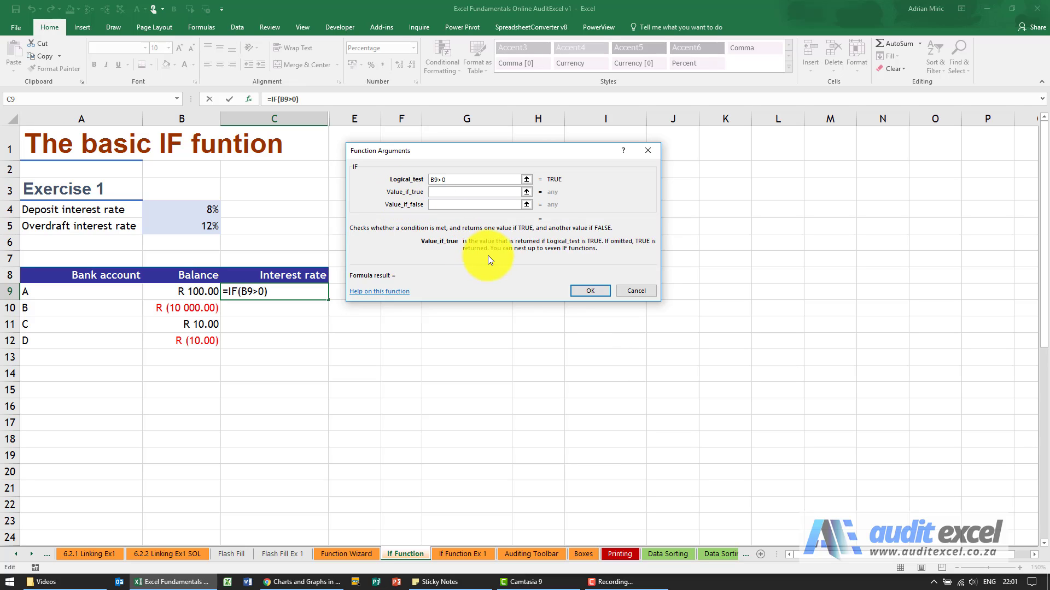
{"action": "left_click", "coordinate": [446, 192]}
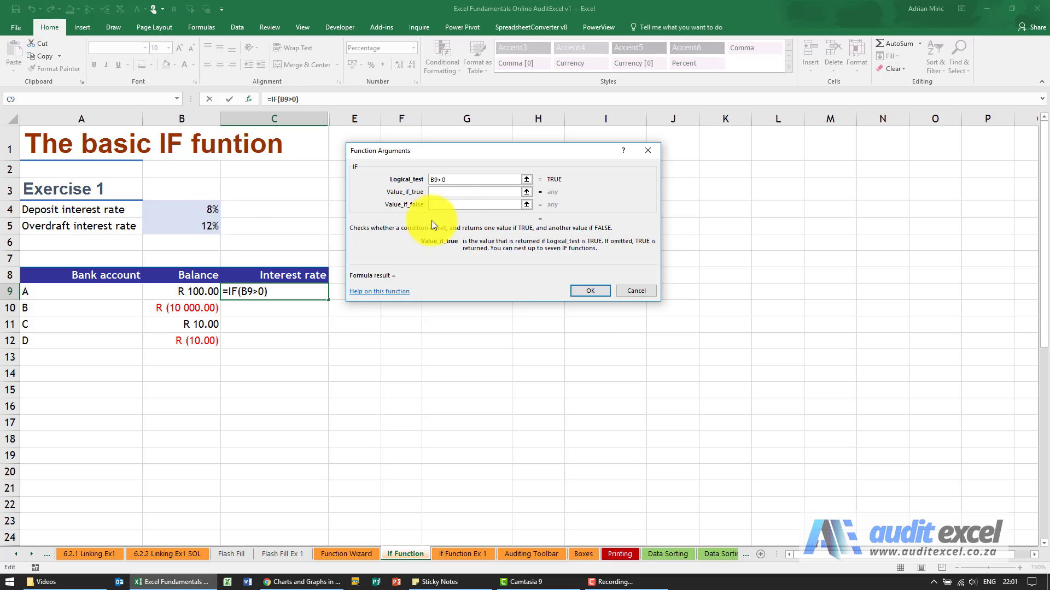
{"action": "left_click", "coordinate": [451, 193]}
Replace the hard-coded 8% with B4 as the true value and B5 as the false value.
{"action": "type", "text": "8%"}
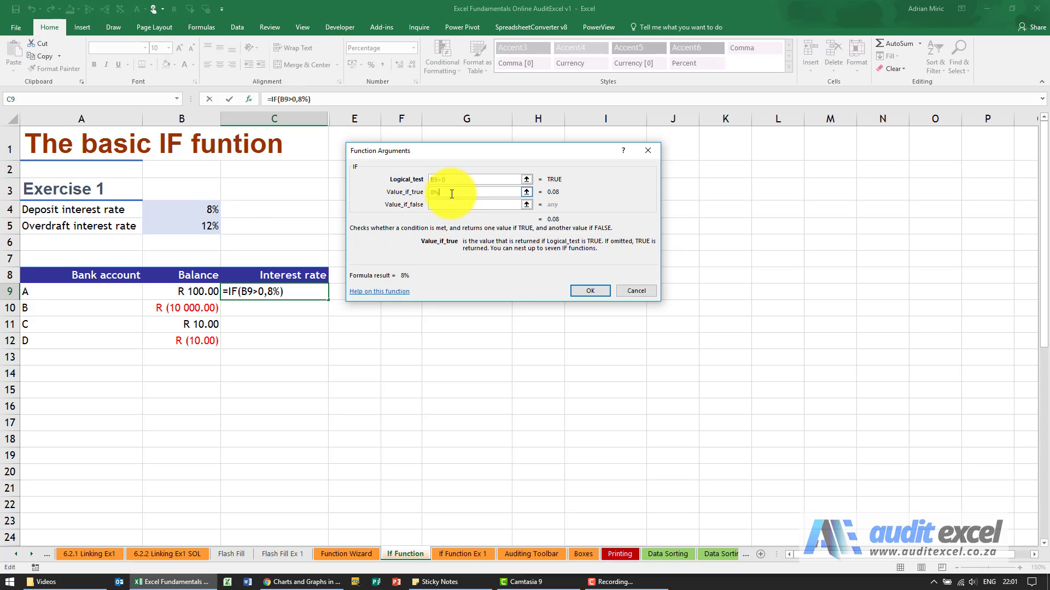
{"action": "key", "text": "BackSpace"}
{"action": "key", "text": "BackSpace"}
{"action": "left_click", "coordinate": [188, 207]}
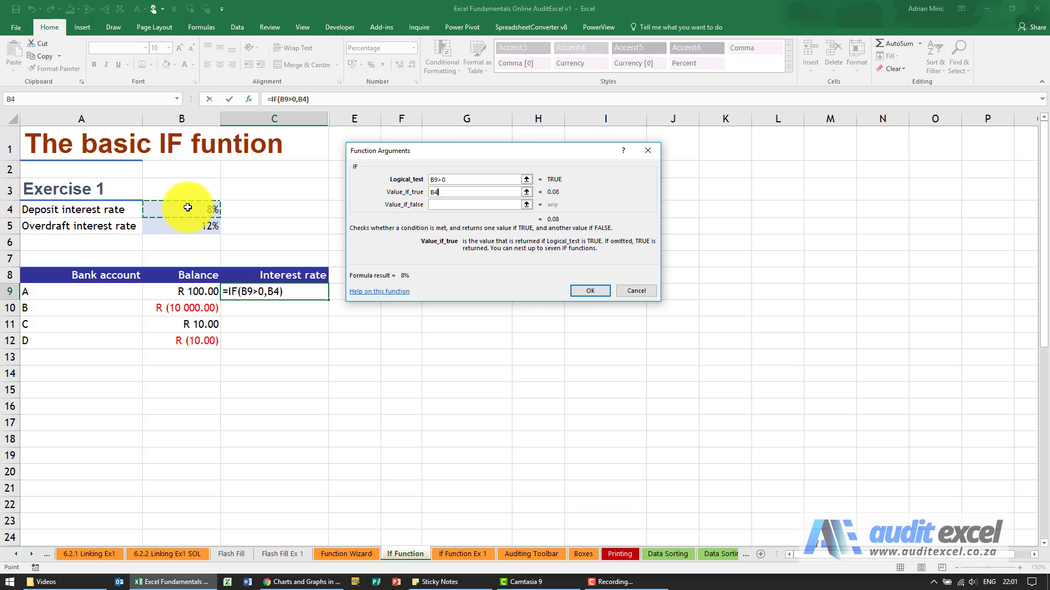
{"action": "left_click", "coordinate": [432, 204]}
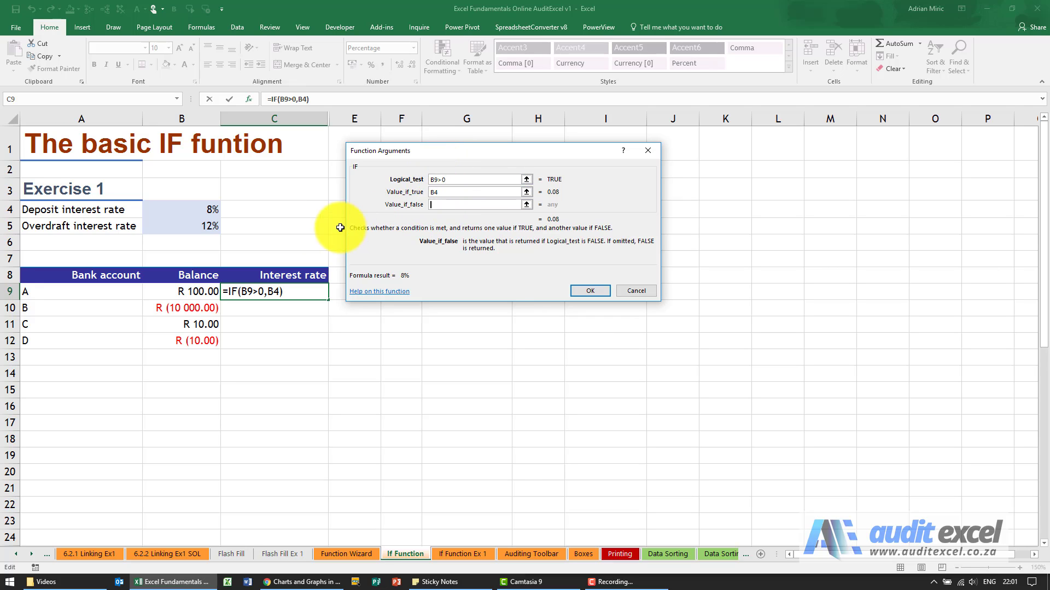
{"action": "left_click", "coordinate": [190, 228]}
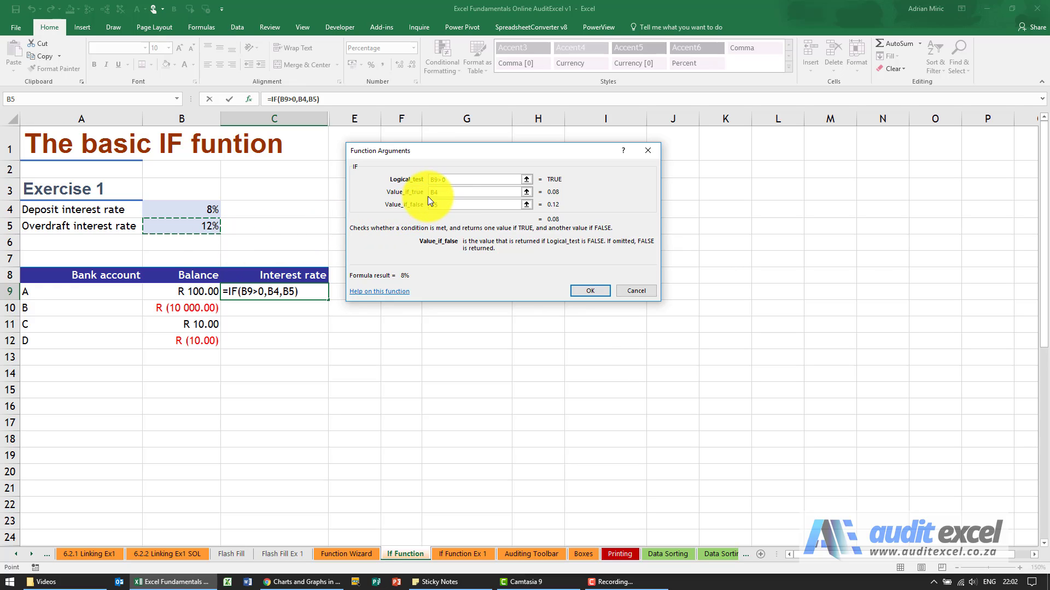
{"action": "left_click", "coordinate": [442, 193]}
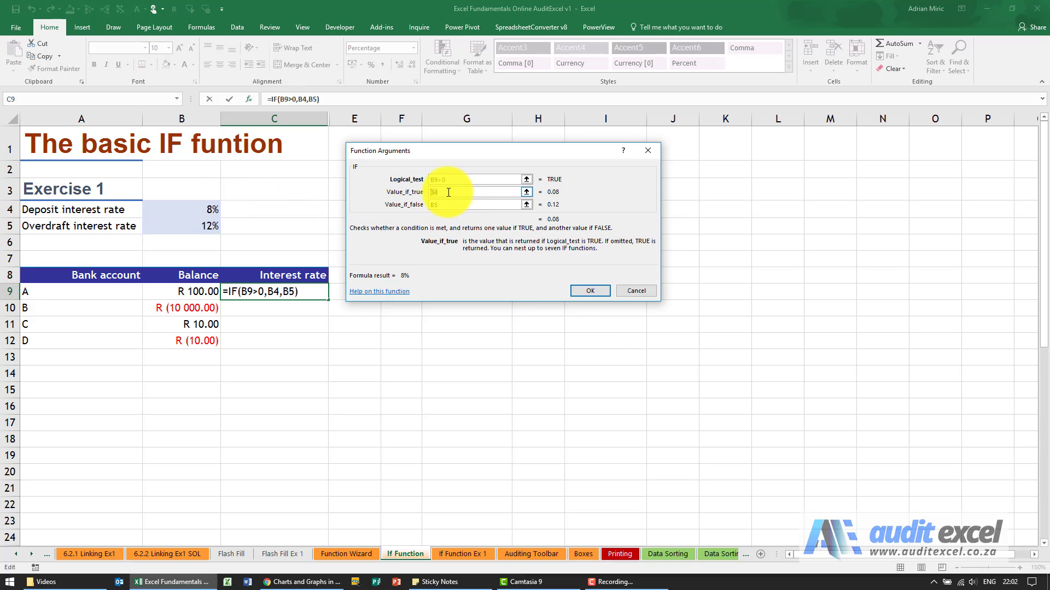
Make the rate references absolute ($B$4, $B$5) and confirm C9's formula.
{"action": "key", "text": "F4"}
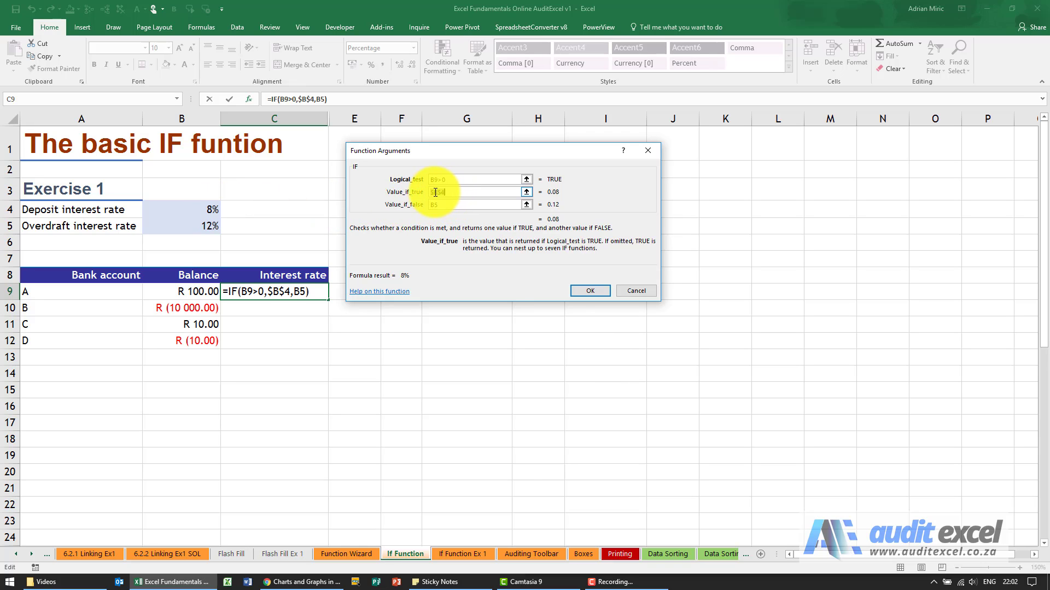
{"action": "left_click", "coordinate": [446, 203]}
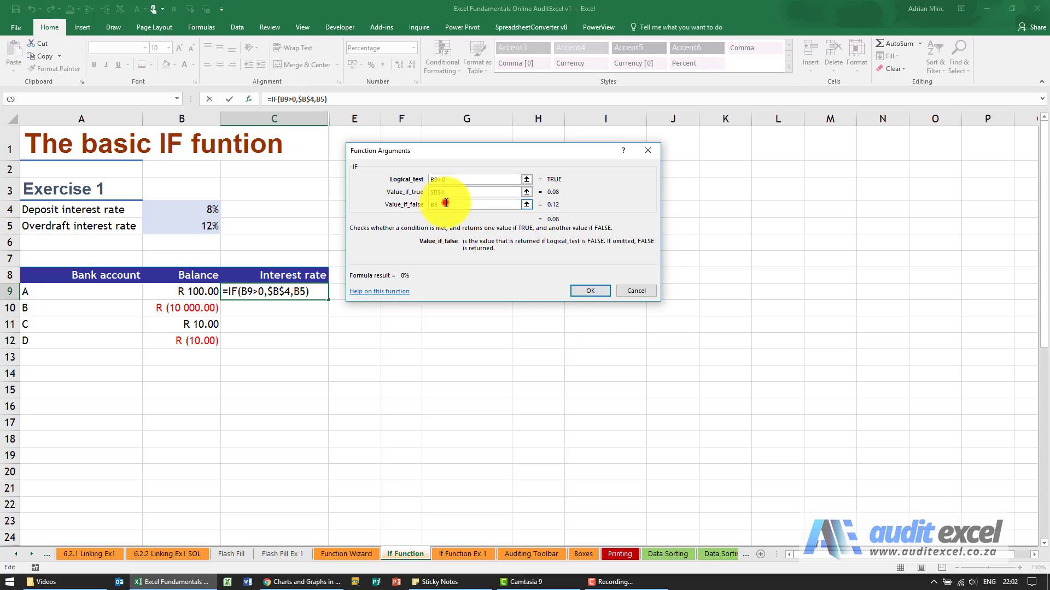
{"action": "key", "text": "F4"}
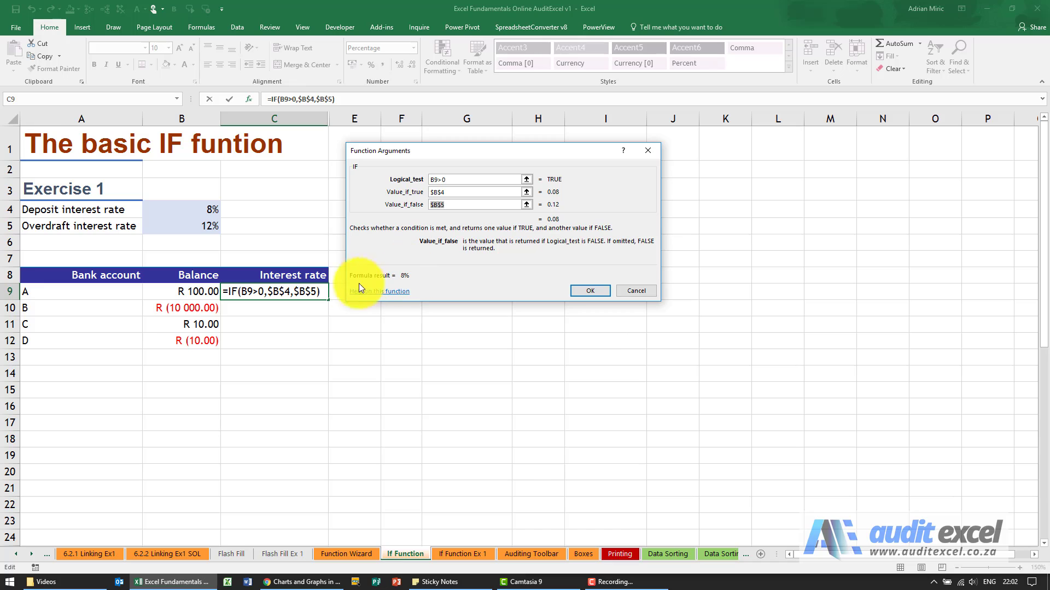
{"action": "left_click", "coordinate": [572, 291]}
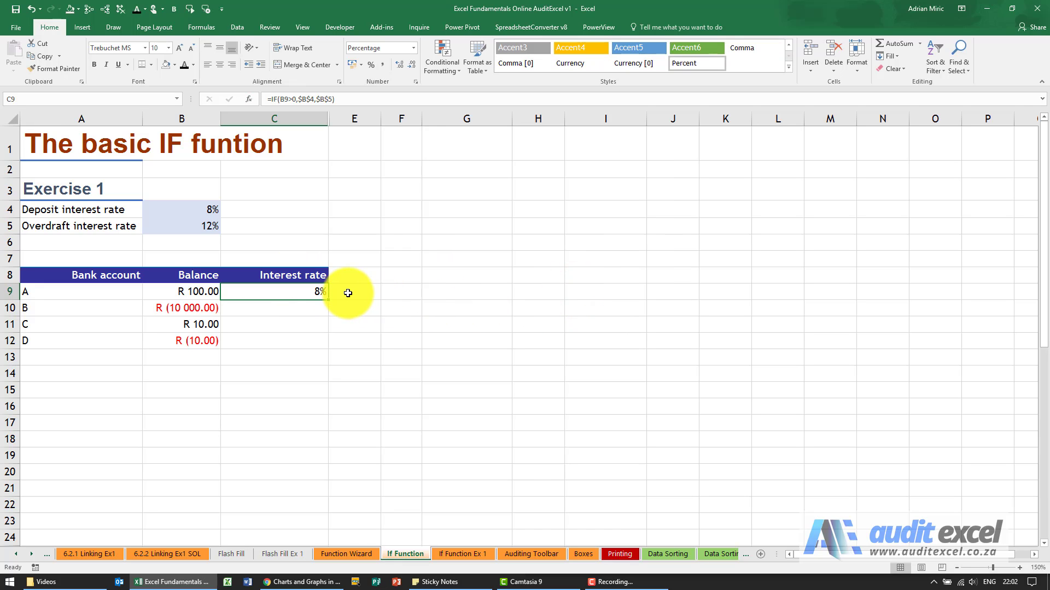
Fill C9's formula down to C12 and open C10's IF arguments.
{"action": "left_click_drag", "start_coordinate": [331, 301], "coordinate": [318, 344]}
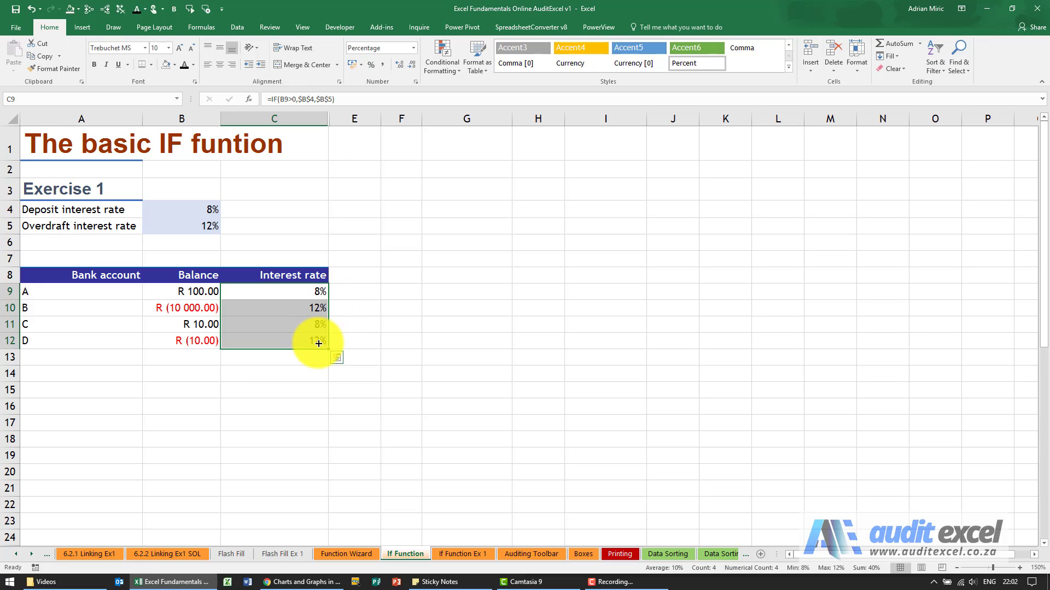
{"action": "left_click", "coordinate": [291, 310]}
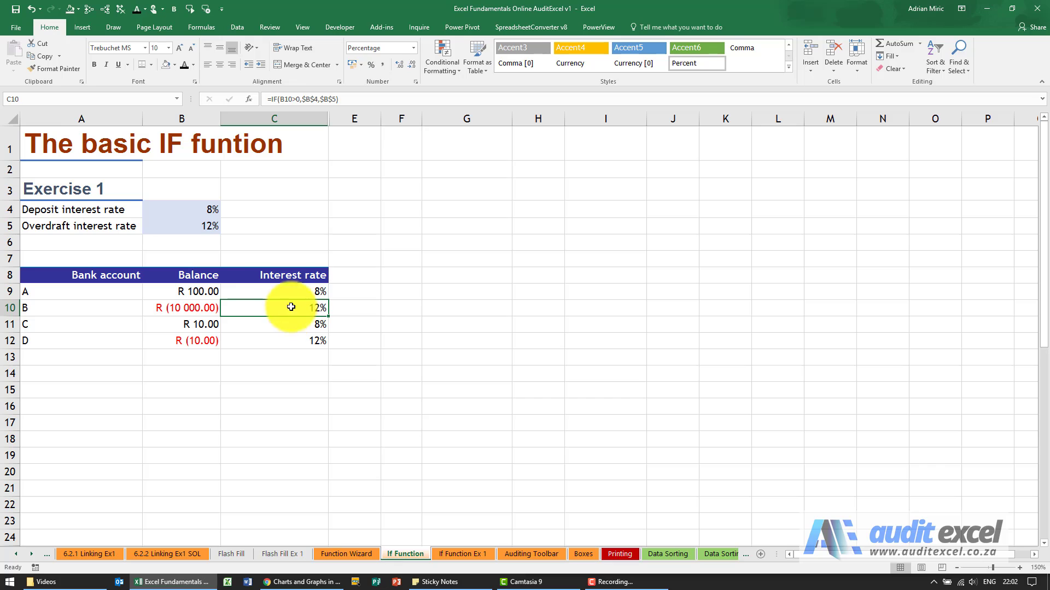
{"action": "left_click", "coordinate": [249, 101]}
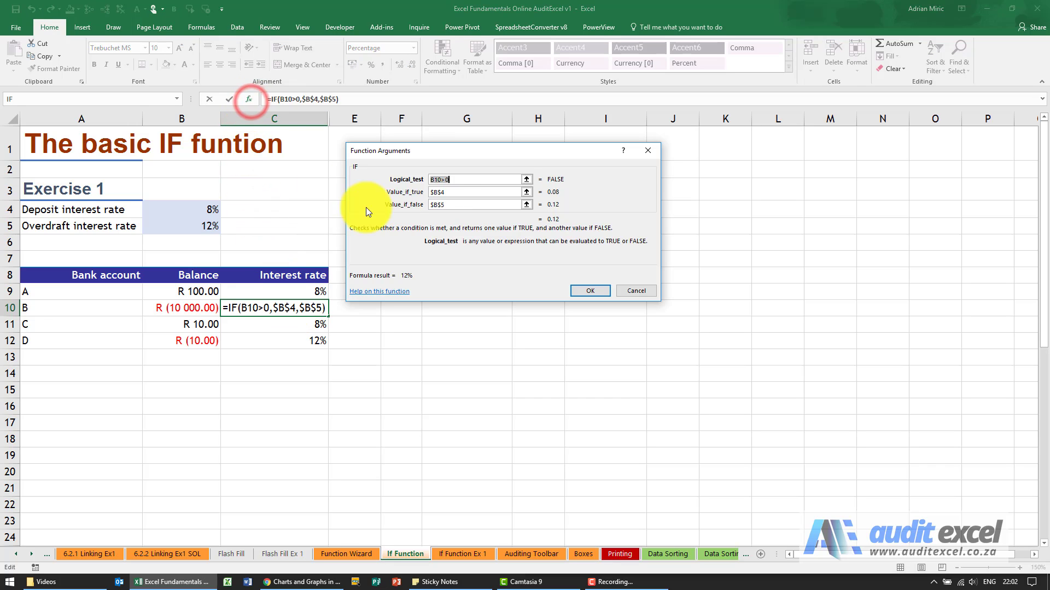
Review C10's =IF(B10>0,$B$4,$B$5) arguments, returning 12%, and close the dialog.
{"action": "left_click", "coordinate": [451, 180]}
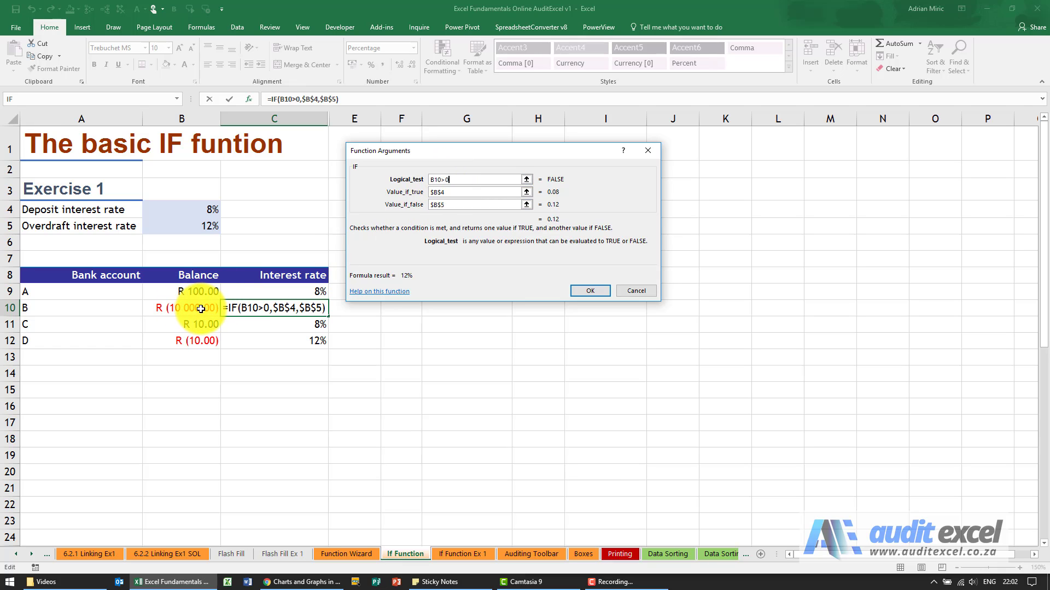
{"action": "left_click", "coordinate": [445, 193]}
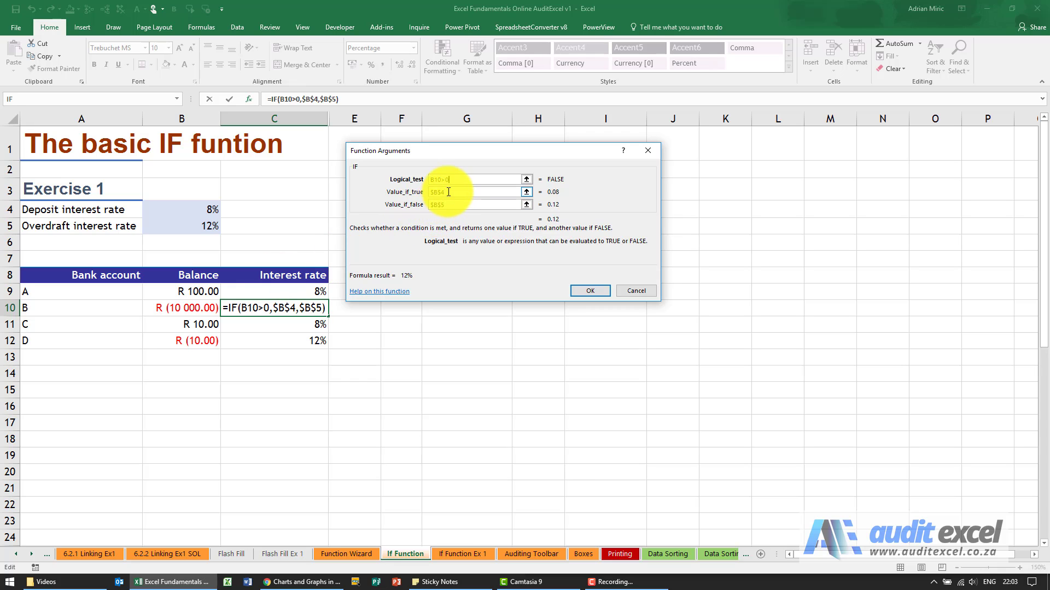
{"action": "left_click", "coordinate": [448, 205]}
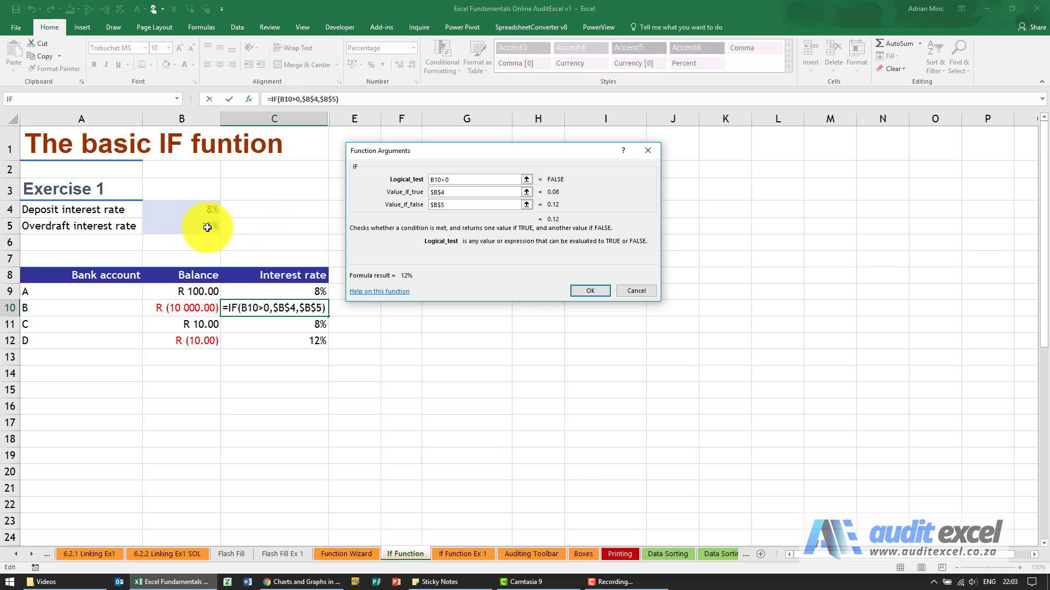
{"action": "left_click", "coordinate": [572, 290]}
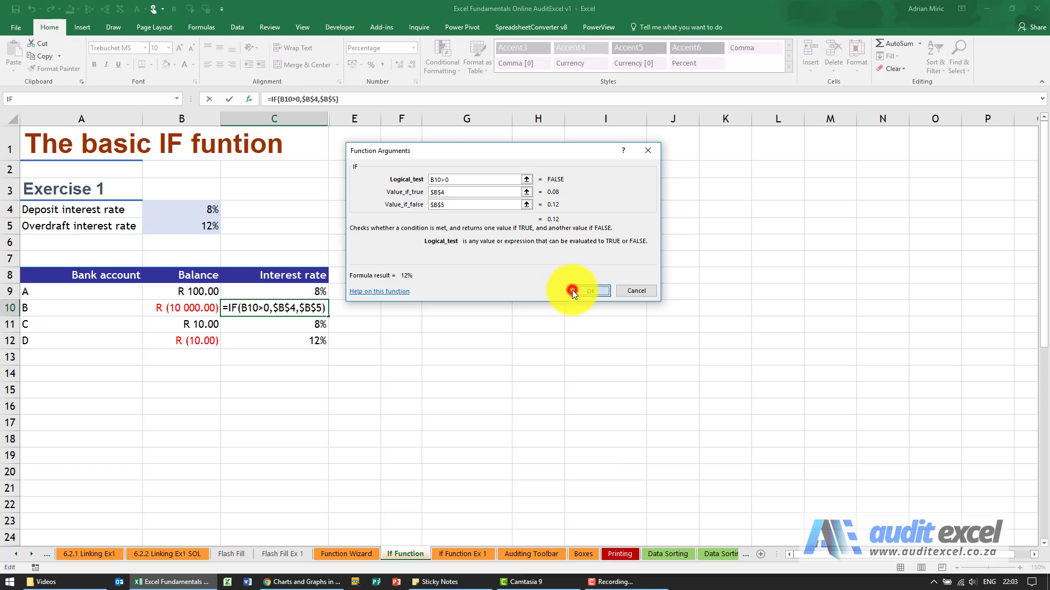